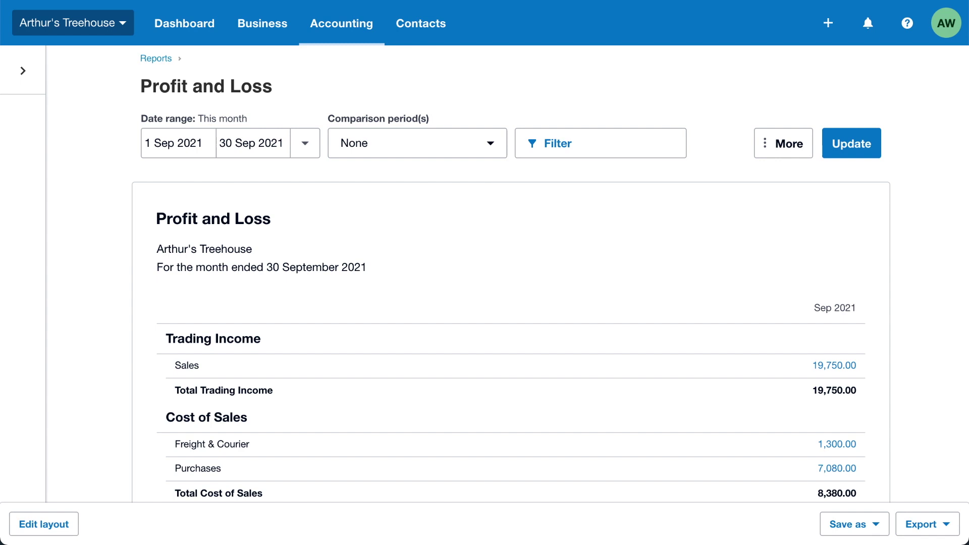
# - Set the Profit and Loss report to Cash basis with the accounting basis shown, and update it
pyautogui.click(764, 150)
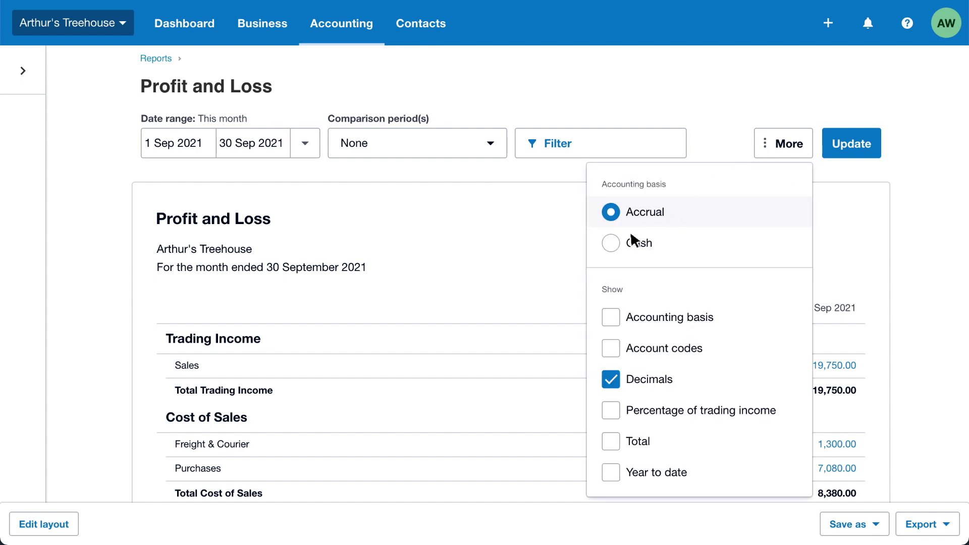
pyautogui.click(611, 244)
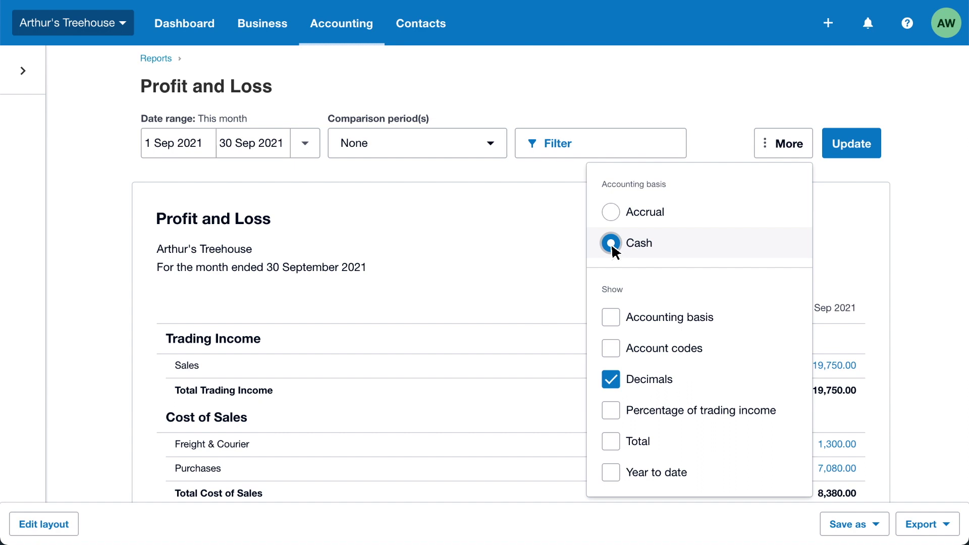
pyautogui.click(610, 317)
pyautogui.click(851, 148)
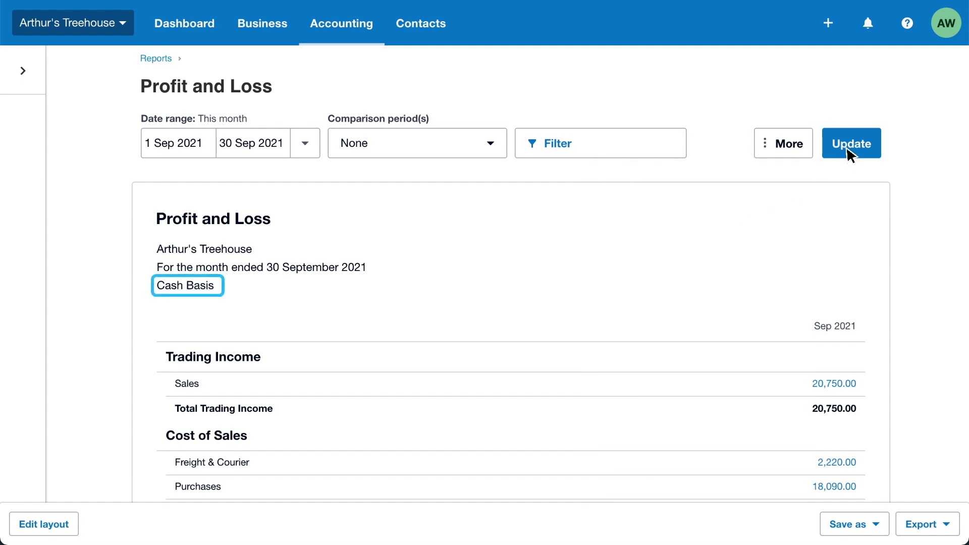
# - Turn on Account codes in the Profit and Loss report options and update the report
pyautogui.click(765, 148)
pyautogui.click(609, 348)
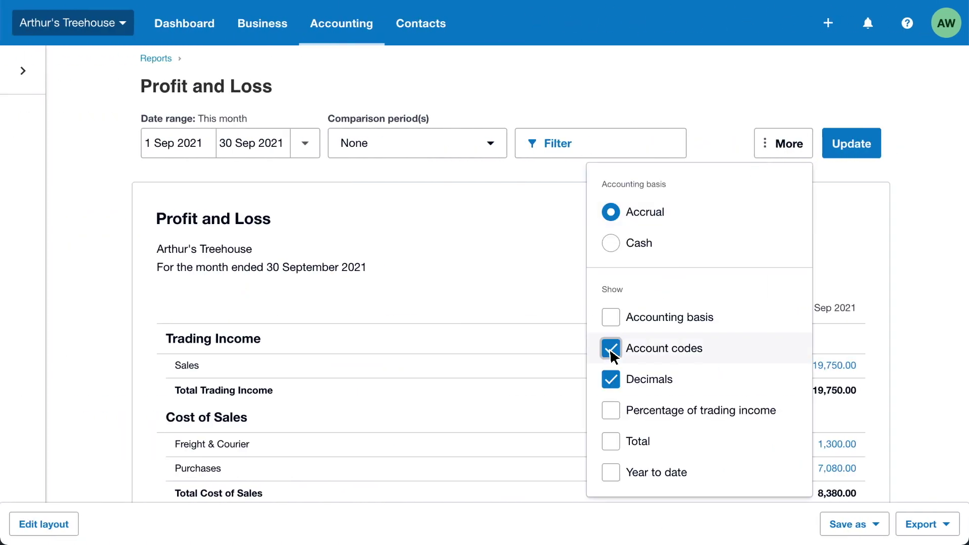
pyautogui.click(850, 144)
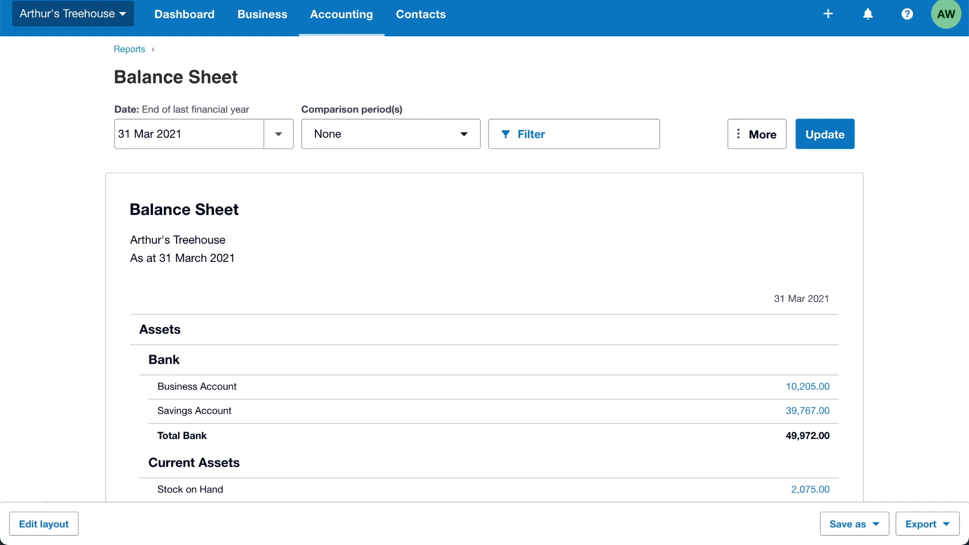
# - Turn on Account codes in the Balance Sheet's More options and update it
pyautogui.click(759, 149)
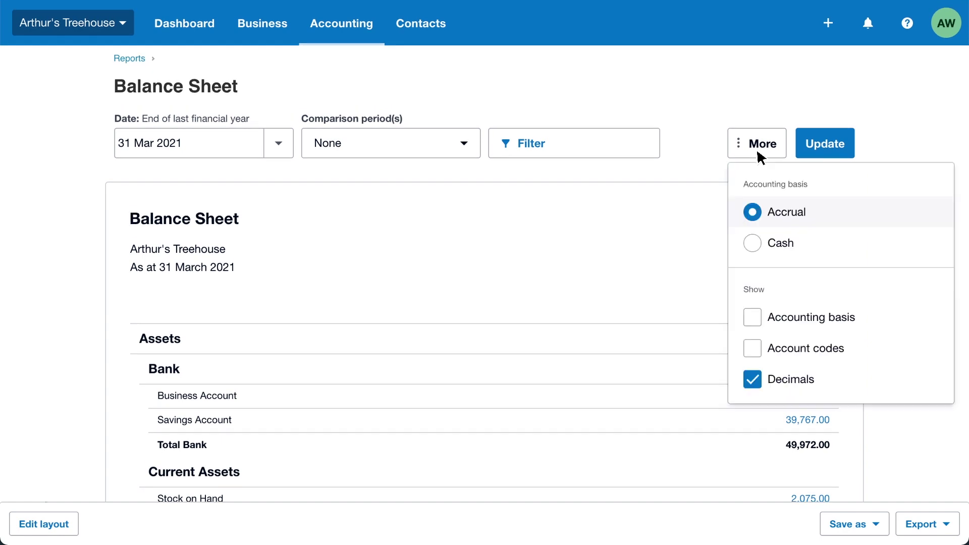
pyautogui.click(753, 346)
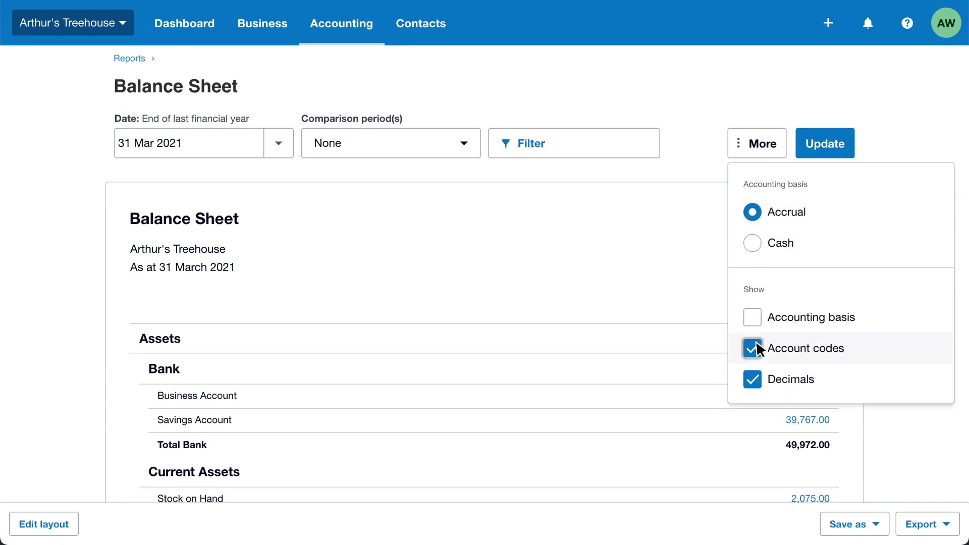
pyautogui.click(831, 149)
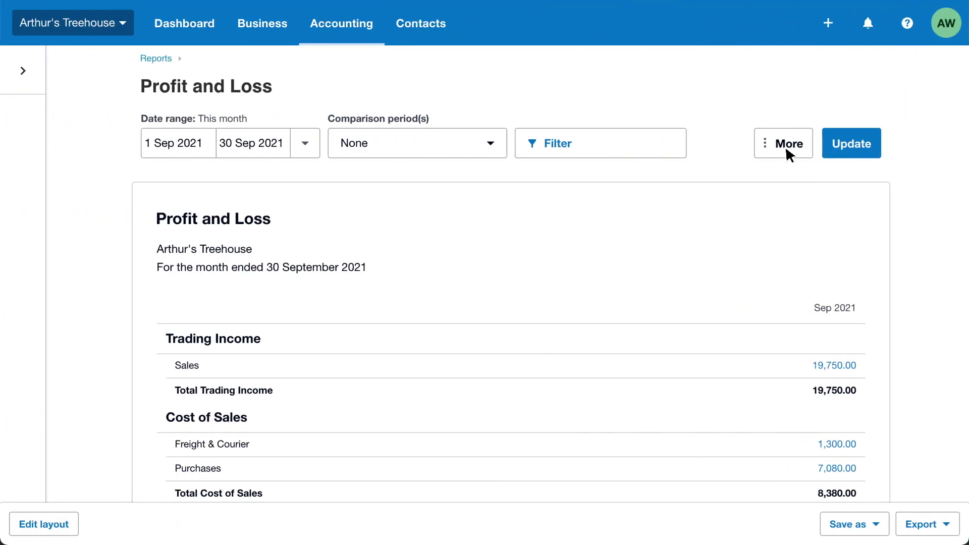
# - Enable Percentage of trading income in the Profit and Loss More options and update
pyautogui.click(785, 146)
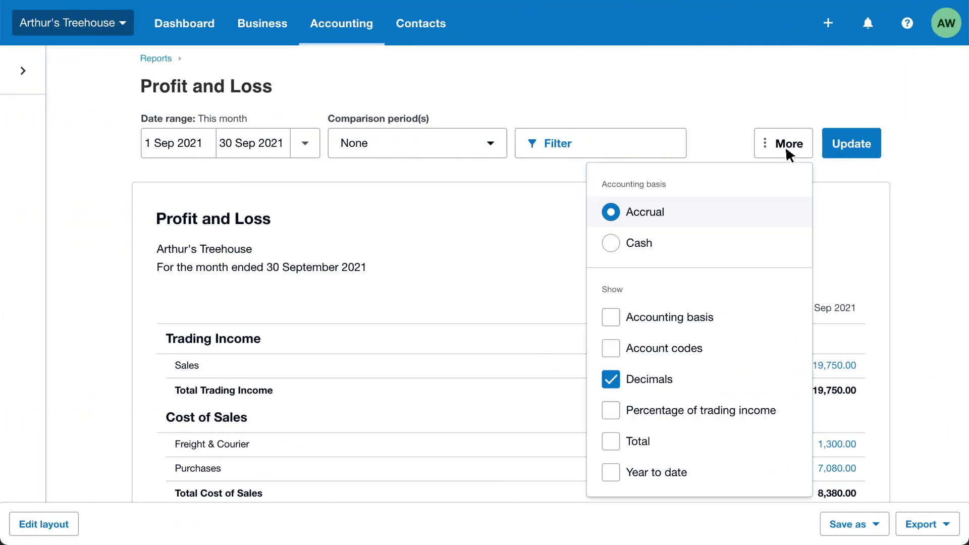
pyautogui.click(611, 410)
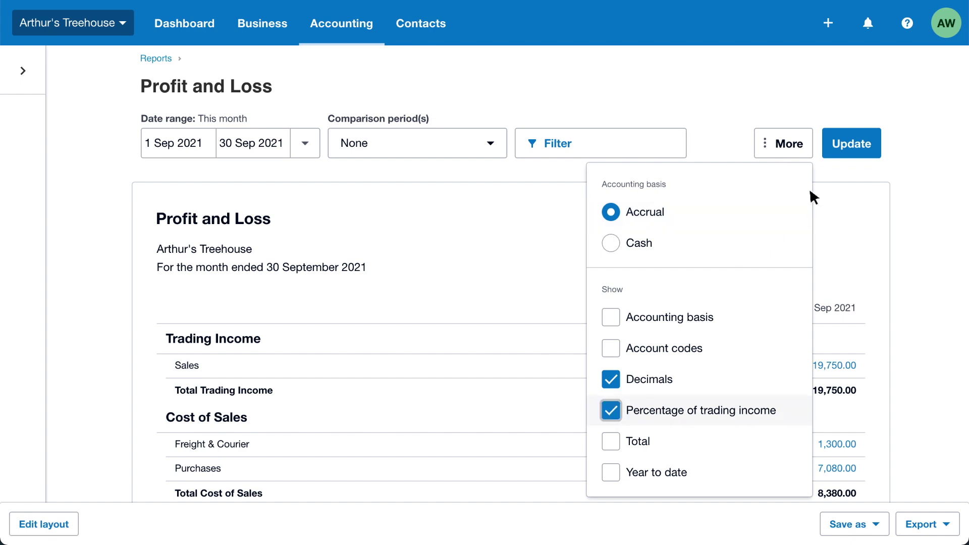
pyautogui.click(849, 152)
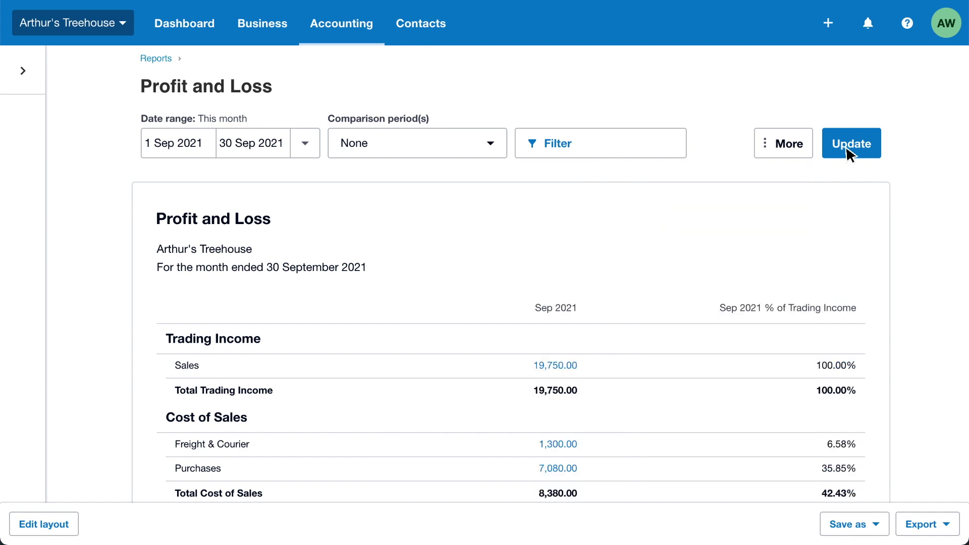
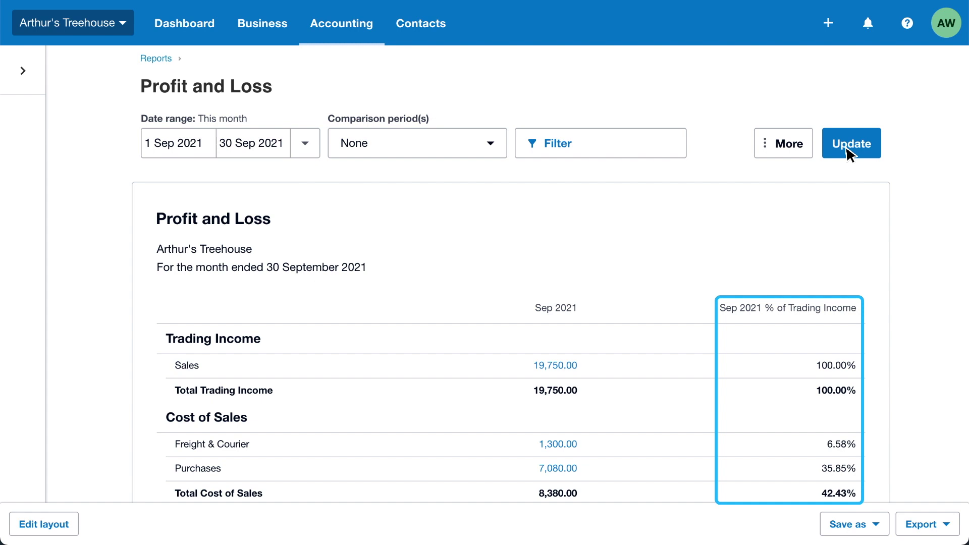
# - Update the September 2021 Profit and Loss without the percentage of trading income column
pyautogui.click(850, 151)
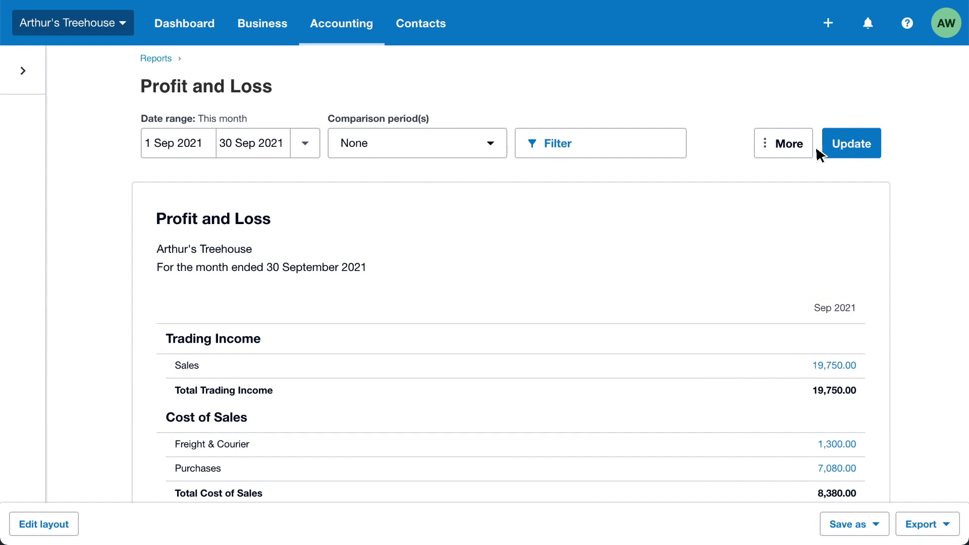
# - Set the comparison to 2 previous periods to show Jul and Aug 2021 beside Sep
pyautogui.click(305, 143)
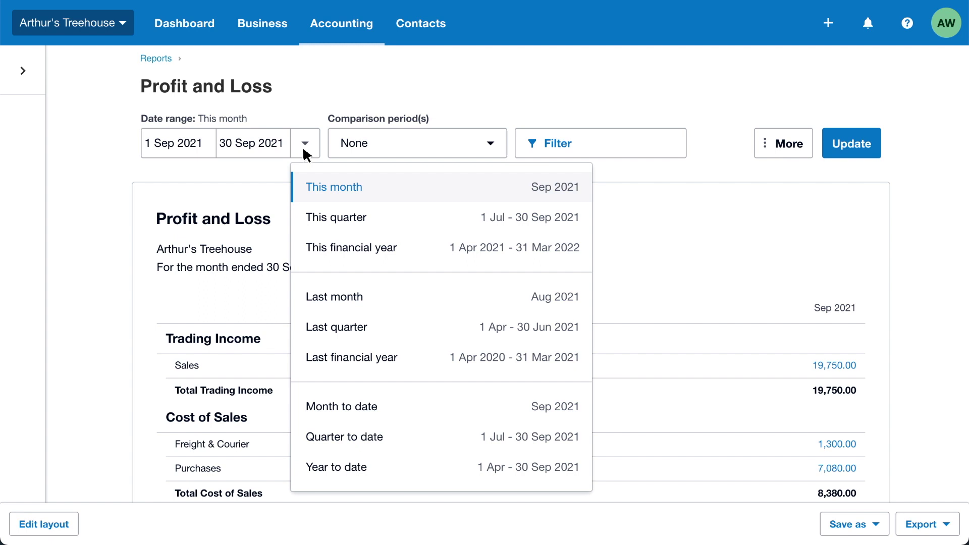
pyautogui.click(492, 148)
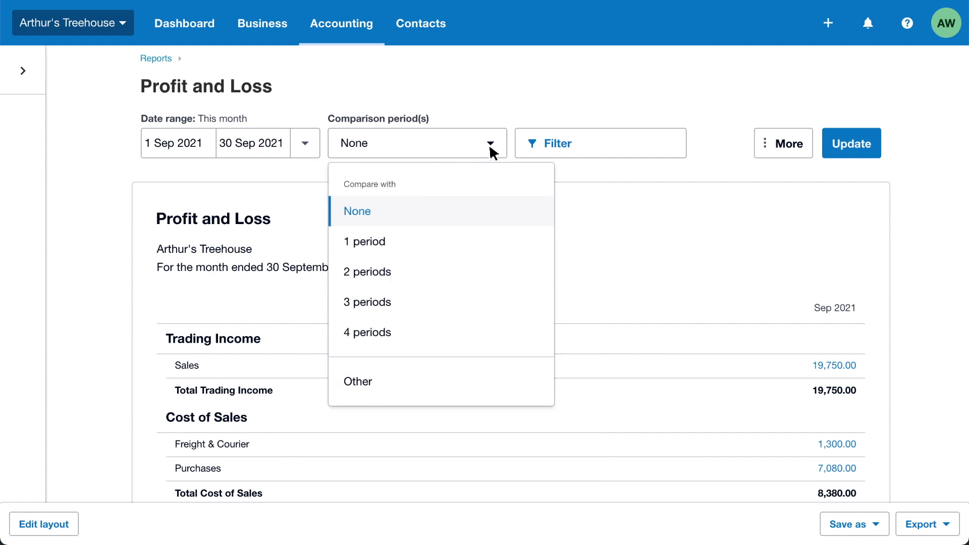
pyautogui.click(368, 275)
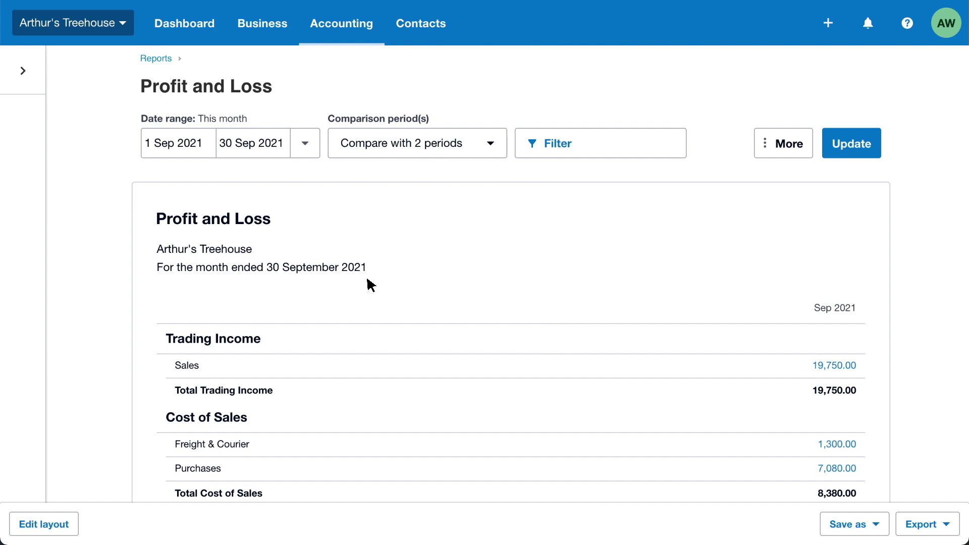
pyautogui.click(847, 152)
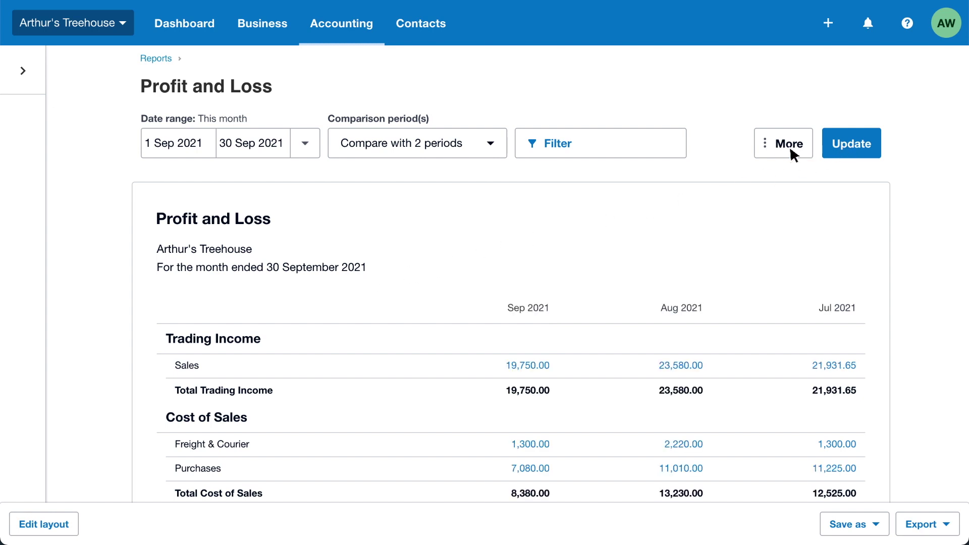
# - Turn on the Total and Year to date columns under More and update the report
pyautogui.click(765, 146)
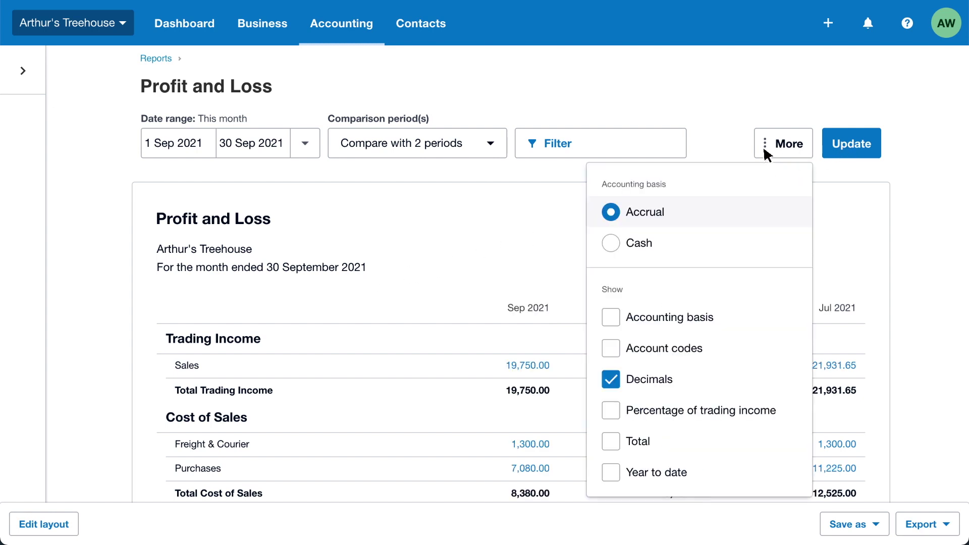
pyautogui.click(610, 442)
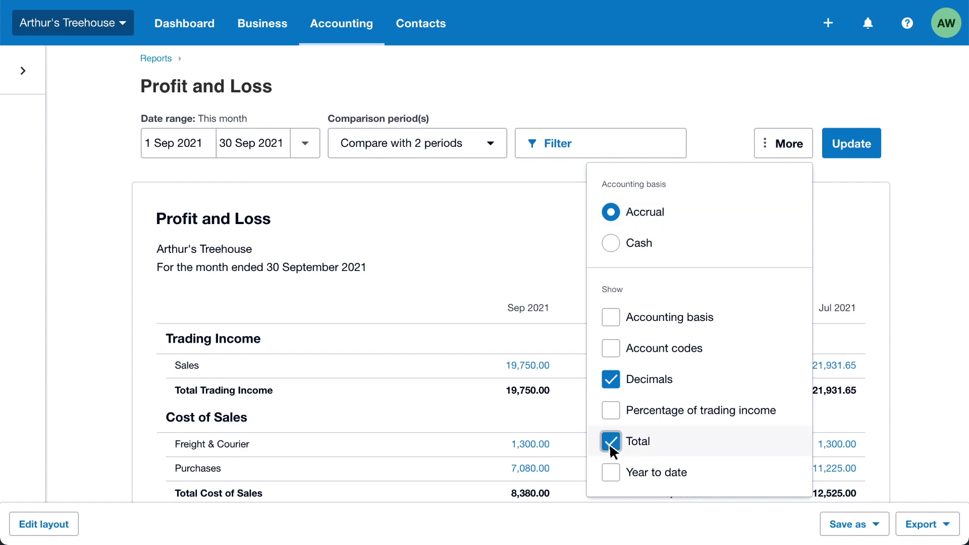
pyautogui.click(610, 472)
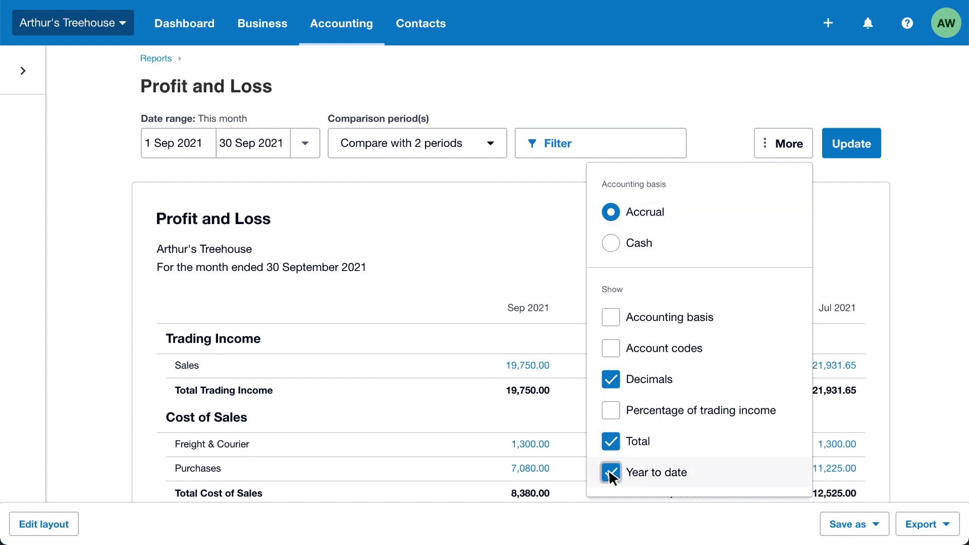
pyautogui.click(851, 145)
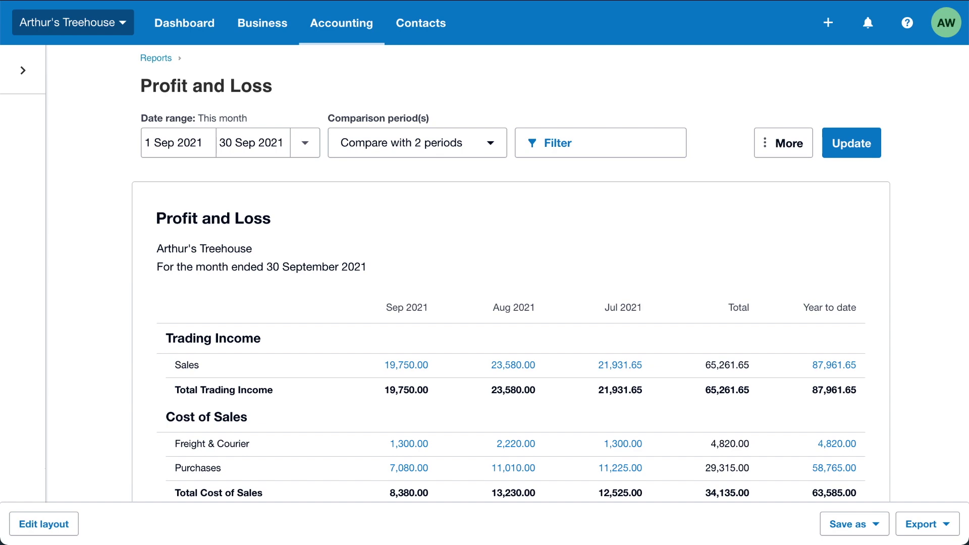
pyautogui.scroll(-4, 484, 302)
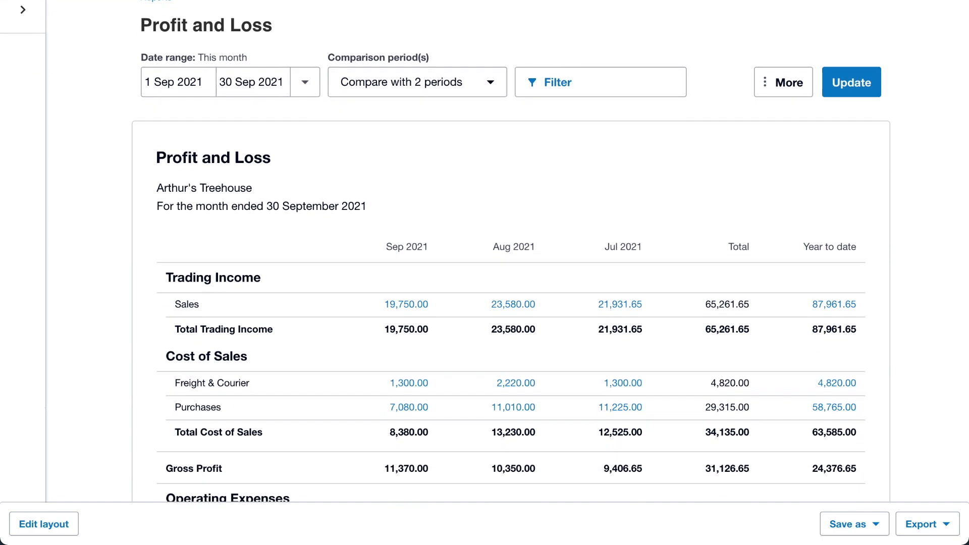
pyautogui.scroll(-2, 484, 303)
pyautogui.scroll(-2, 485, 303)
pyautogui.scroll(-2, 484, 303)
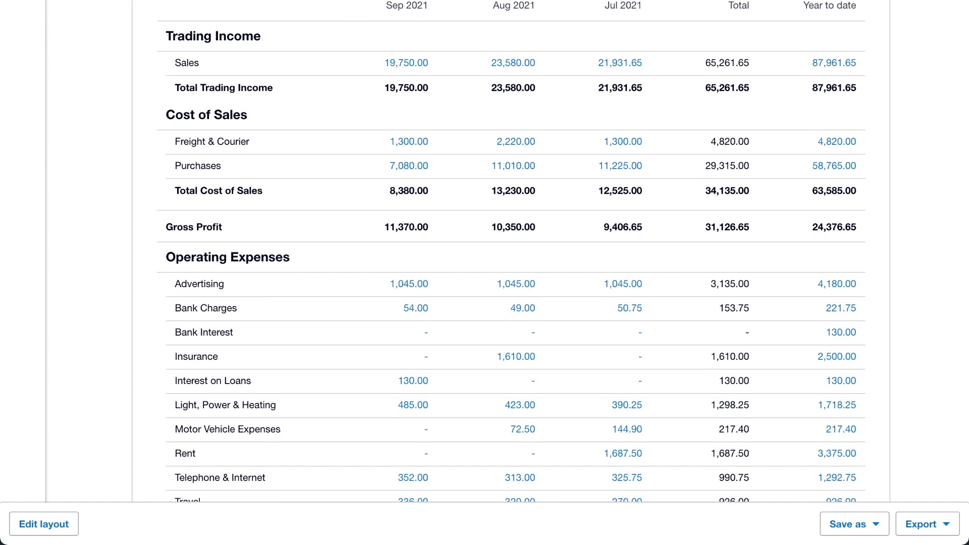
pyautogui.scroll(-2, 485, 303)
pyautogui.scroll(-1, 484, 303)
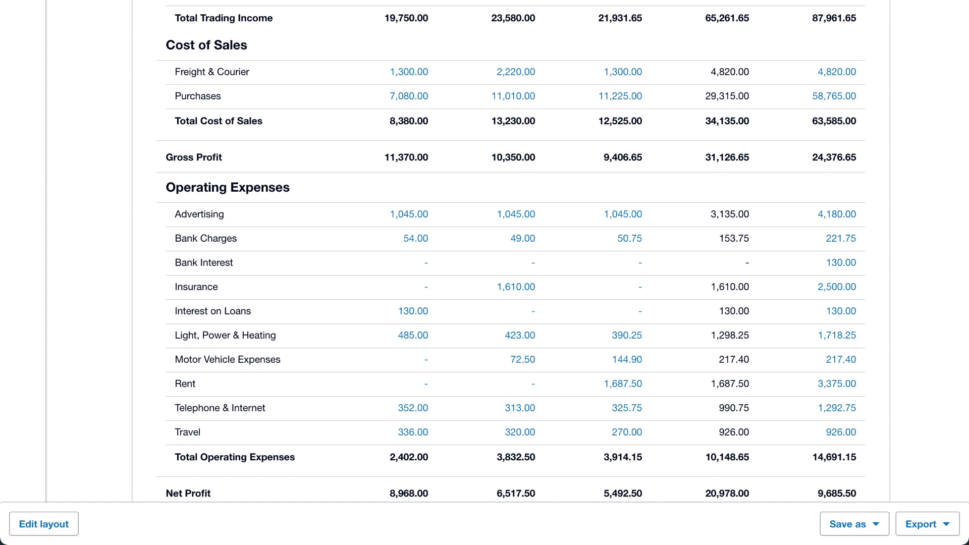